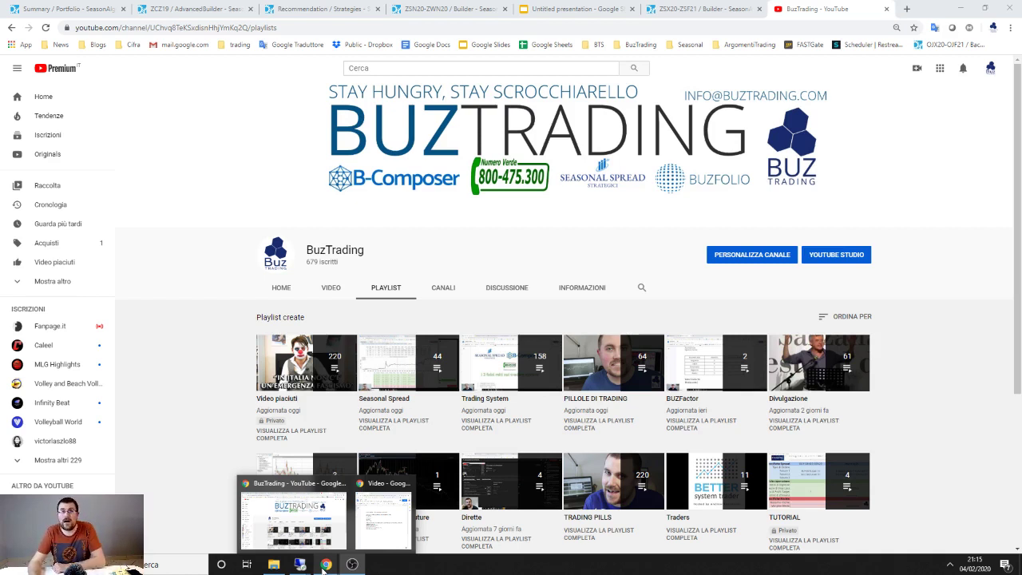
Step: Open the BuzTrading channel's home page on YouTube and pause its featured video
left_click(266, 294)
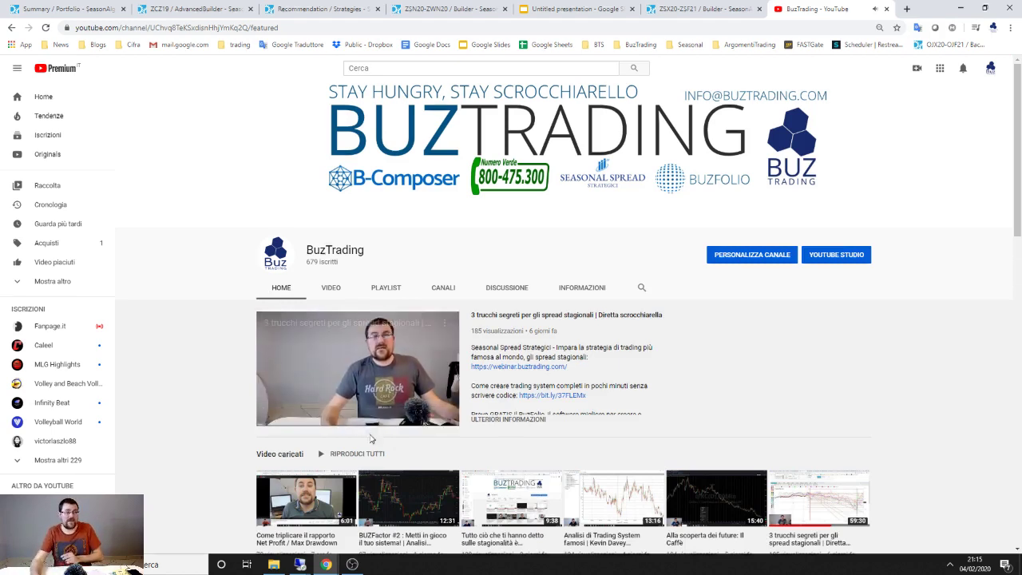
key("k")
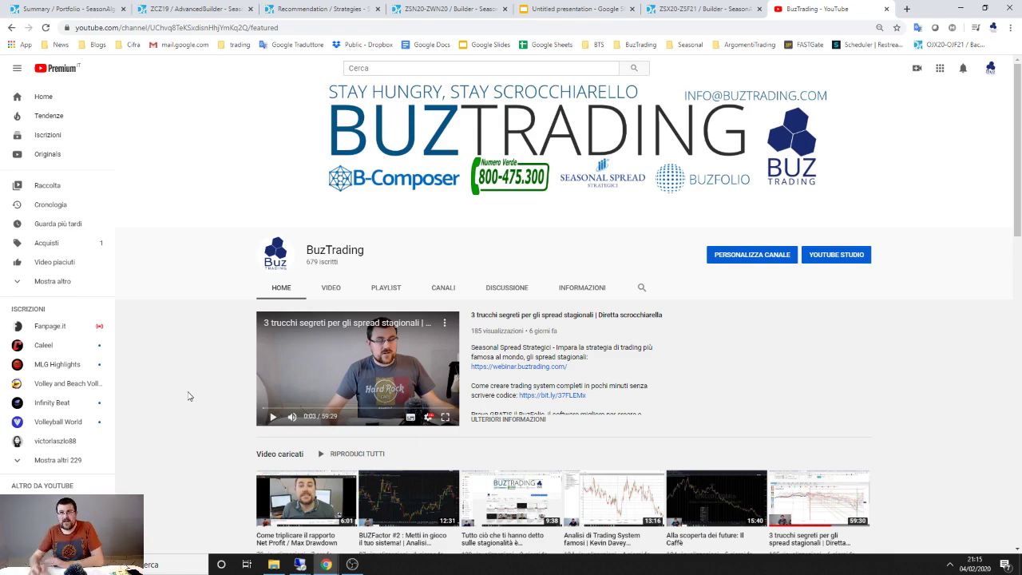
Step: Switch to the SeasonAlgo portfolio summary and review the listed spreads and their results down to the grand total
left_click(62, 7)
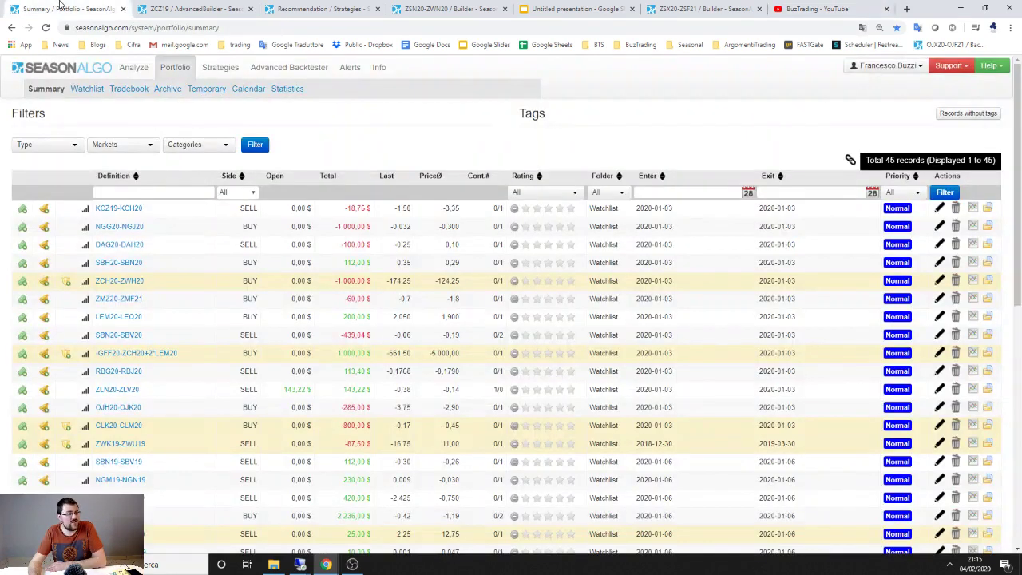
scroll(356, 248, "down", 3)
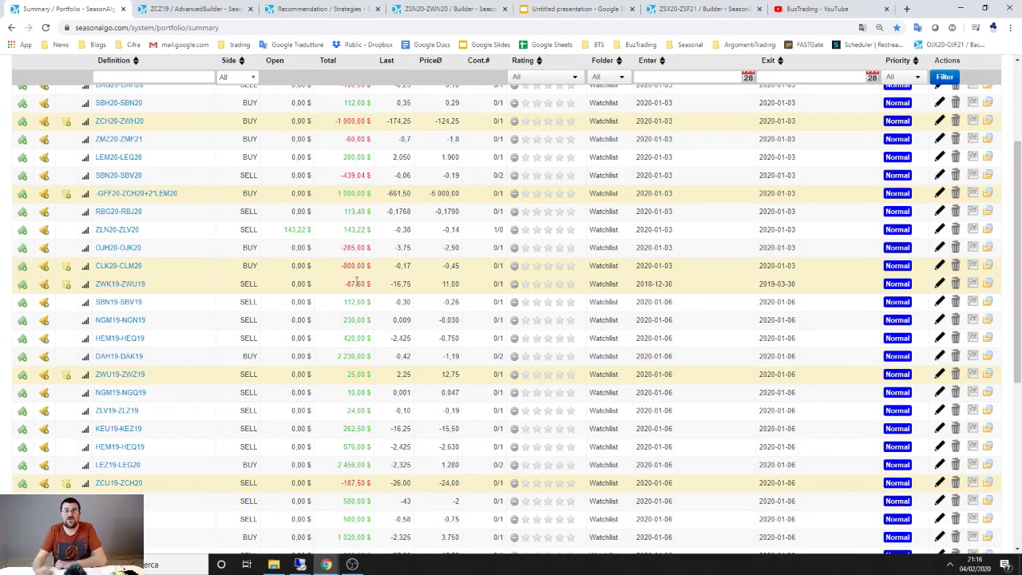
scroll(359, 239, "up", 2)
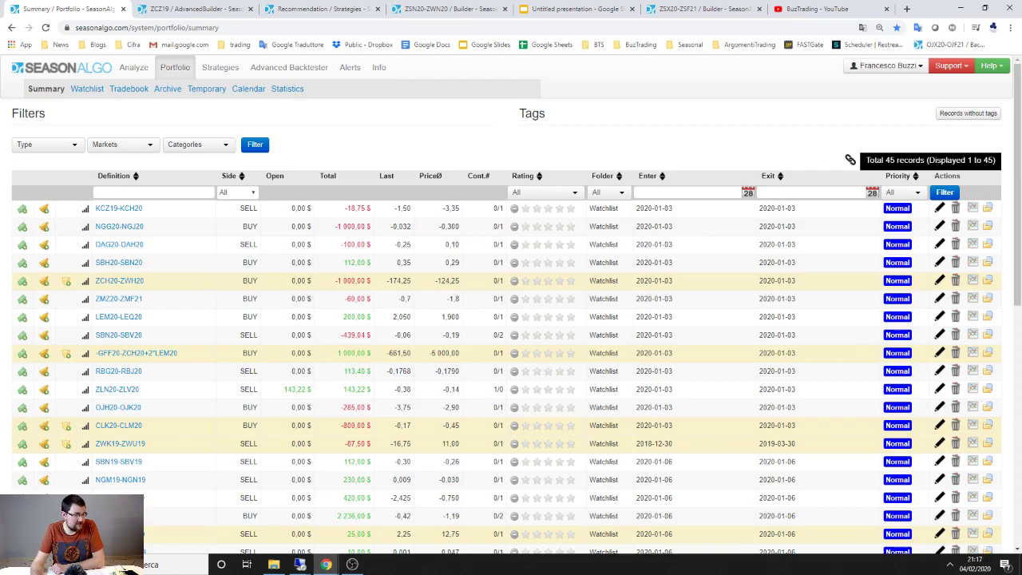
scroll(391, 383, "down", 7)
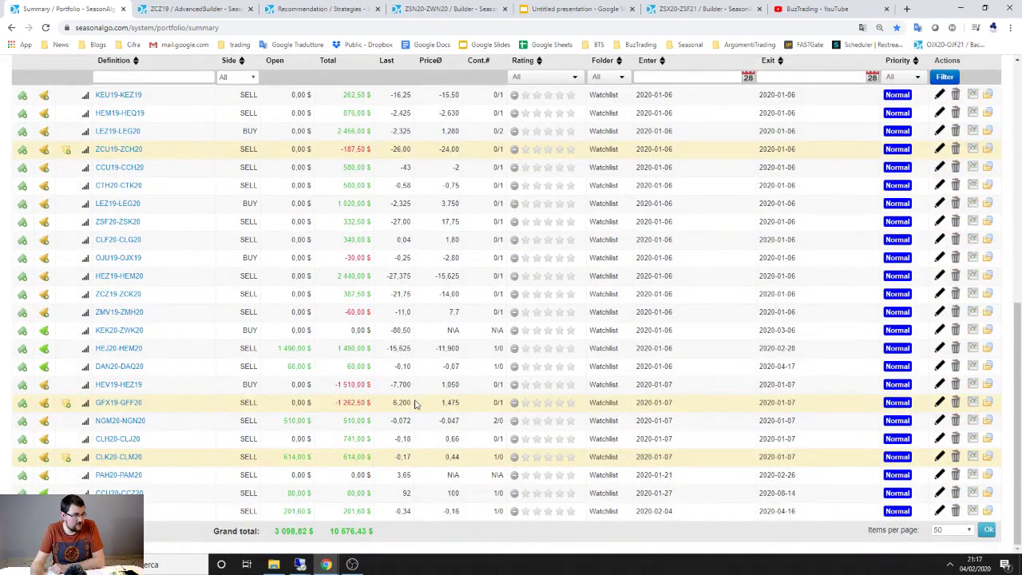
scroll(326, 403, "up", 3)
scroll(325, 402, "up", 1)
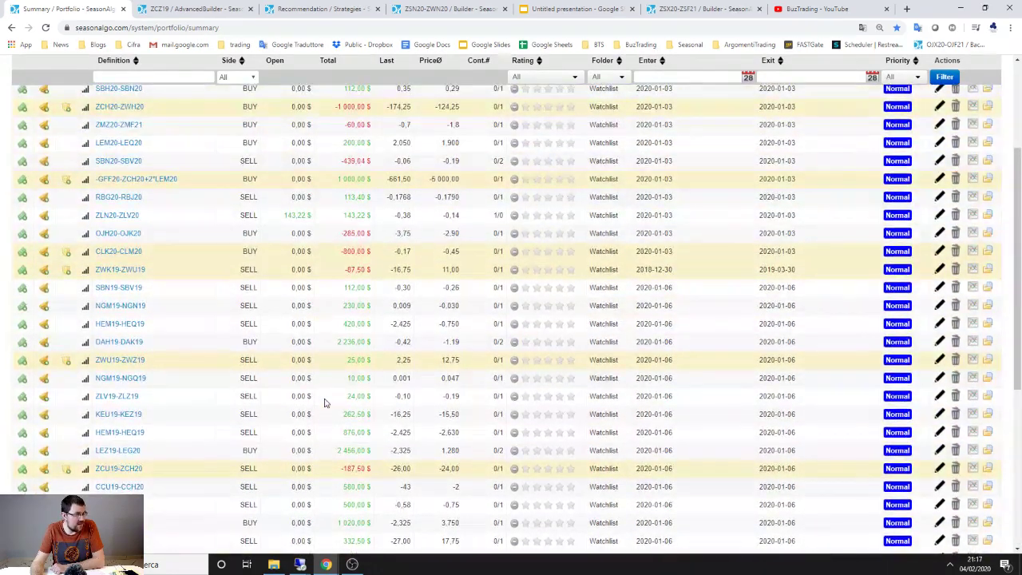
scroll(325, 402, "up", 2)
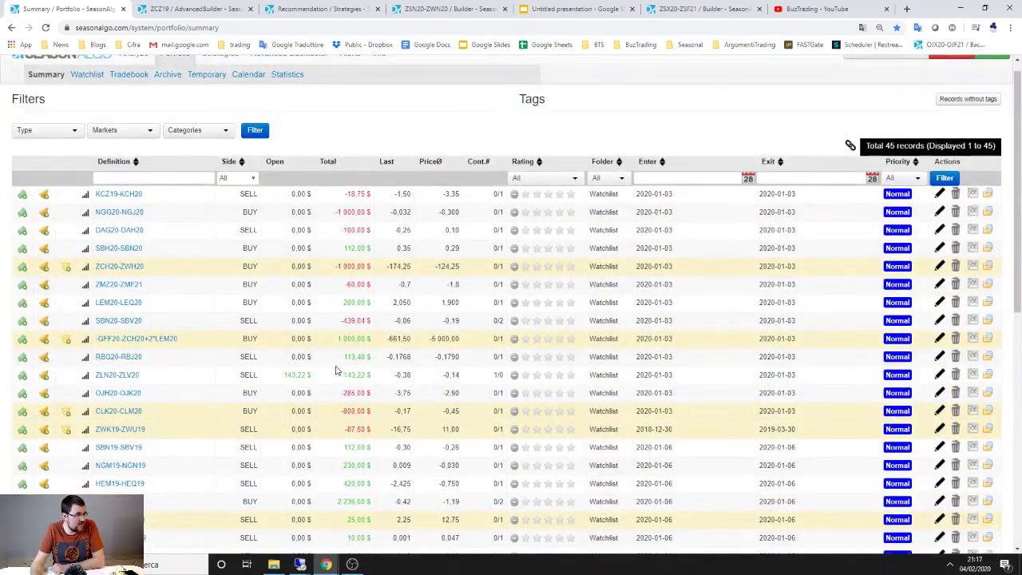
scroll(354, 269, "down", 6)
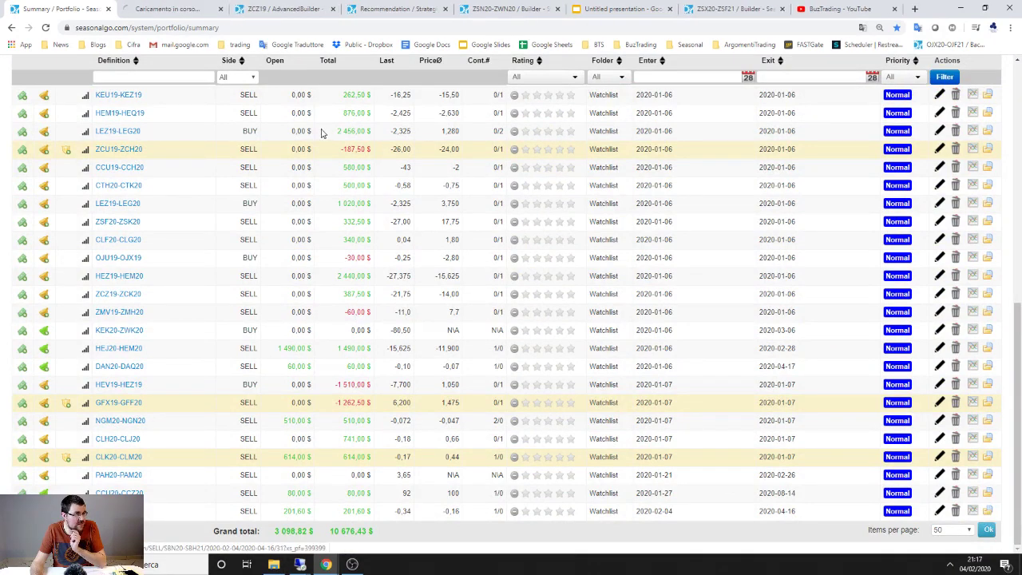
Step: Open the SBN20-SBH21 spread from the portfolio list in the chart builder, examine its seasonal chart and close it
left_click(973, 511)
left_click(172, 8)
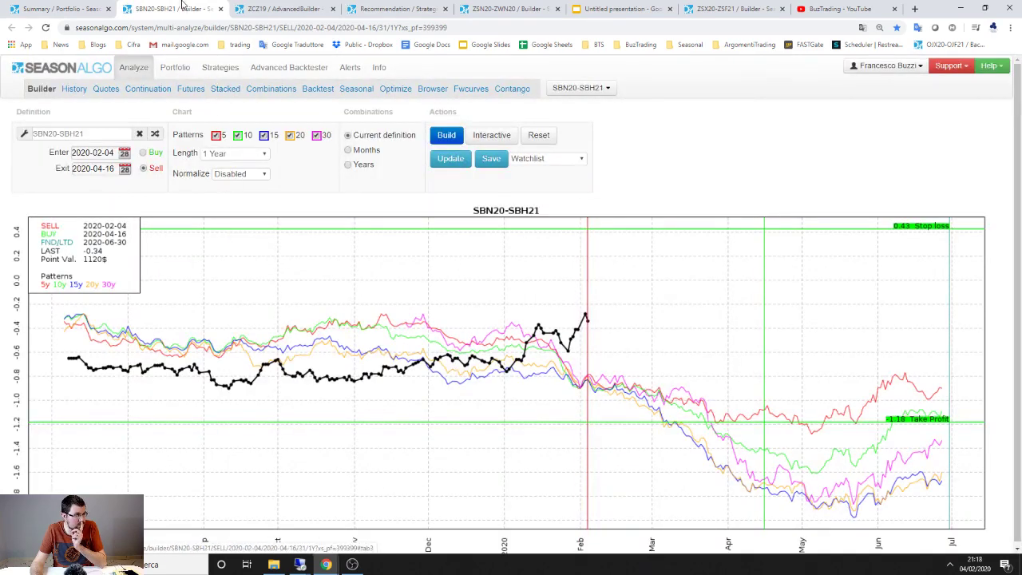
left_click(221, 9)
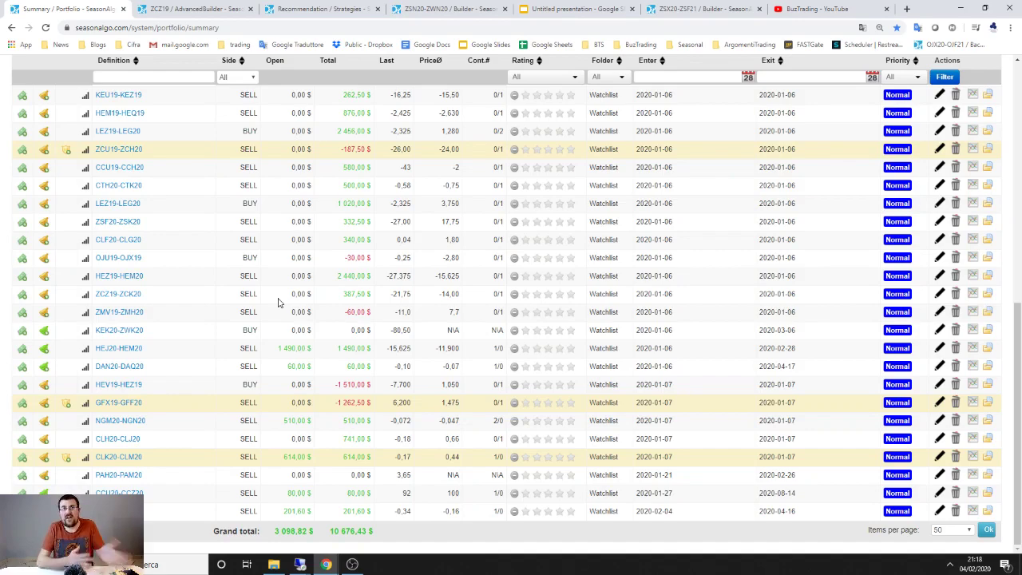
Step: Open the recommended strategies list and preview the seasonal chart of the KEU20-KEZ20 spread
scroll(278, 301, "up", 5)
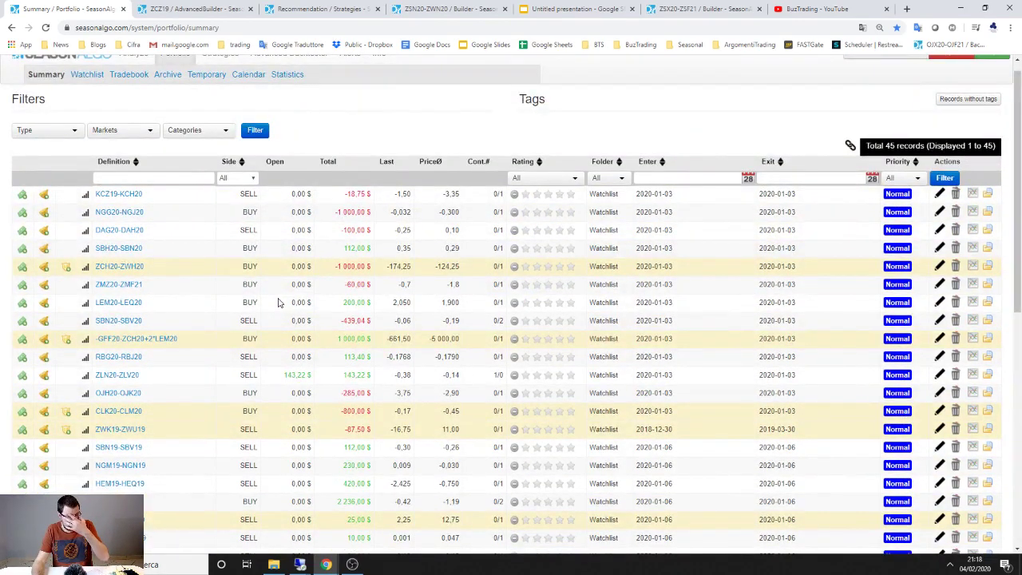
scroll(278, 301, "up", 1)
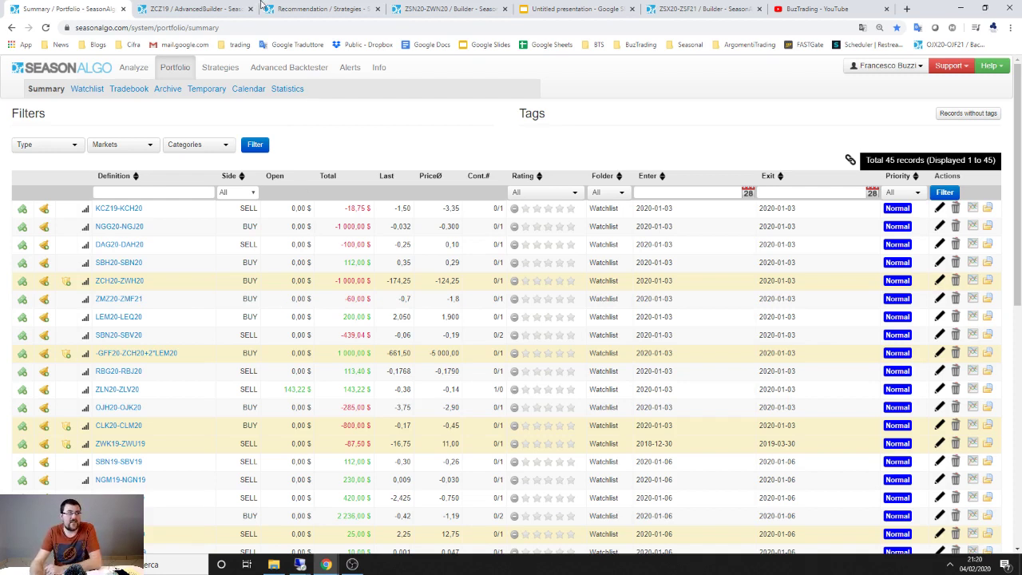
mouse_move(131, 71)
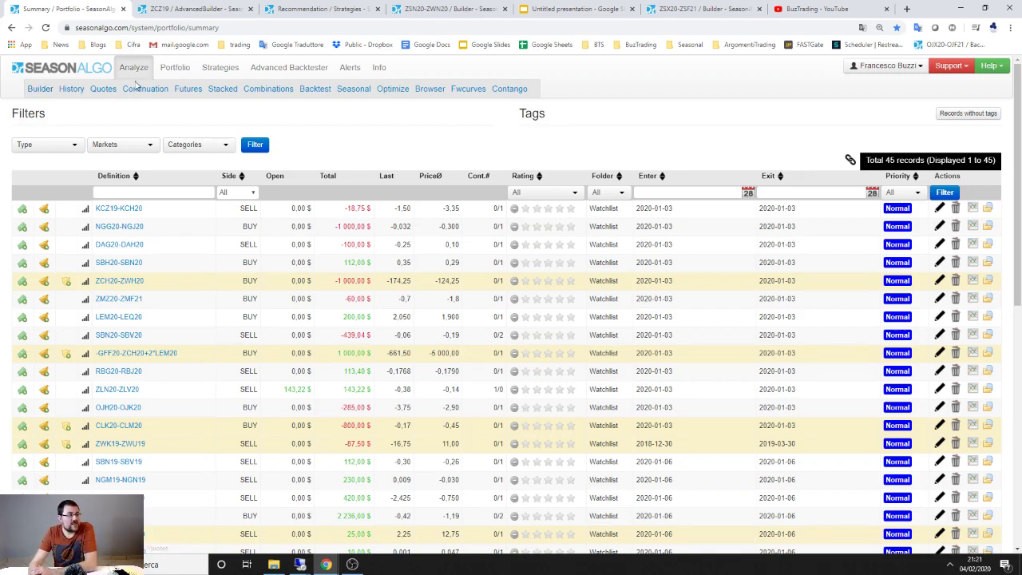
mouse_move(231, 71)
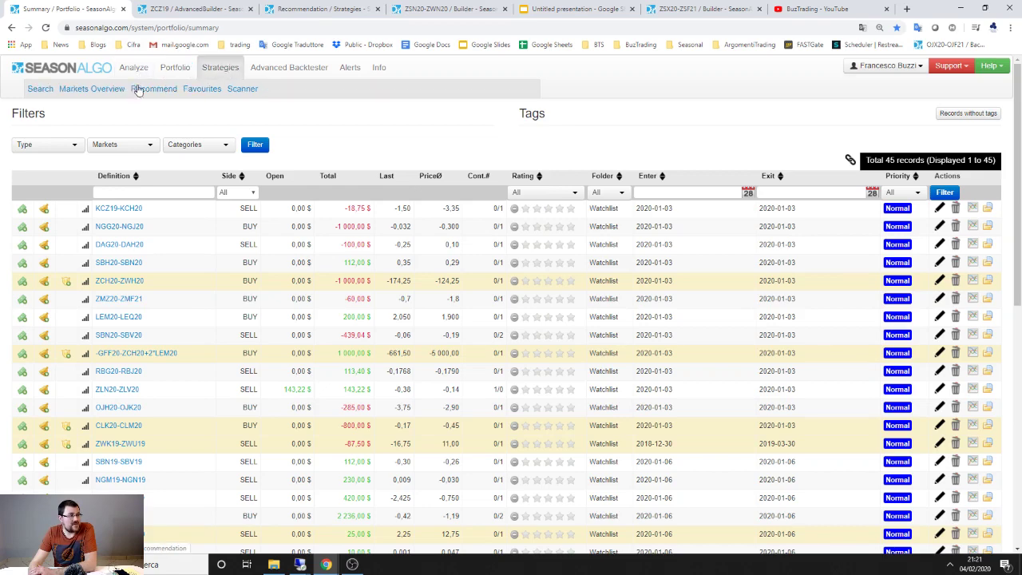
left_click(140, 89)
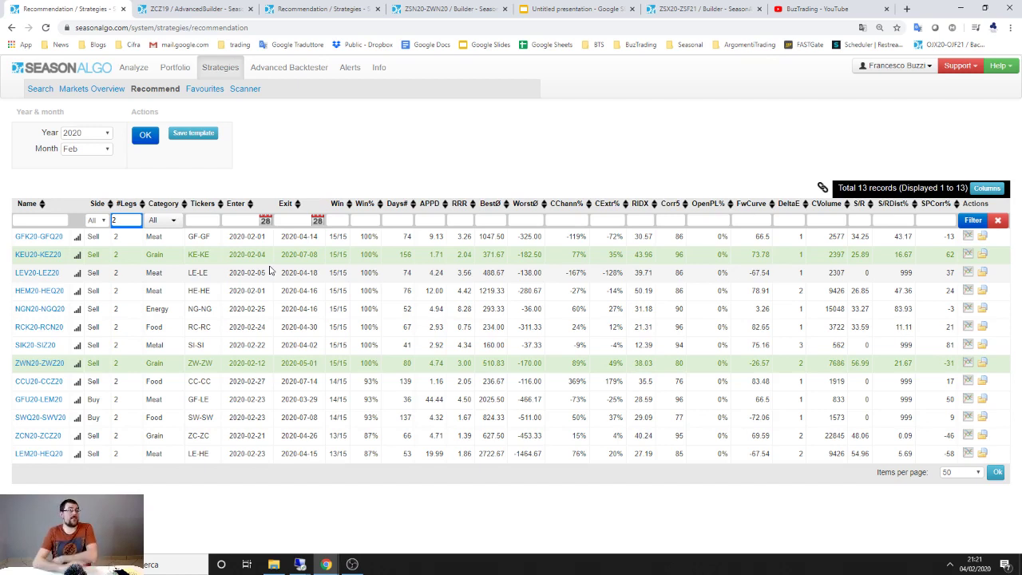
left_click(44, 254)
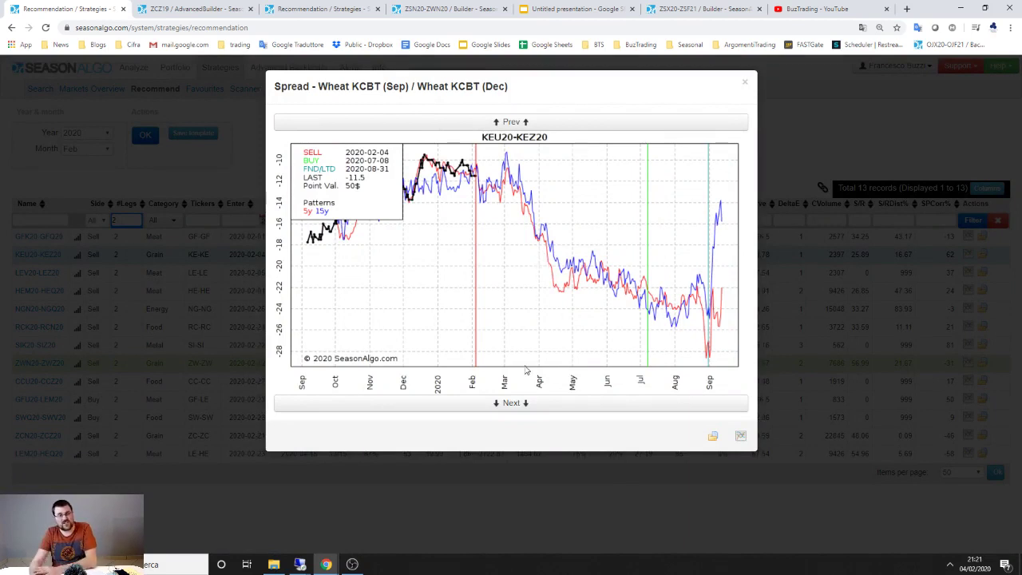
left_click(746, 86)
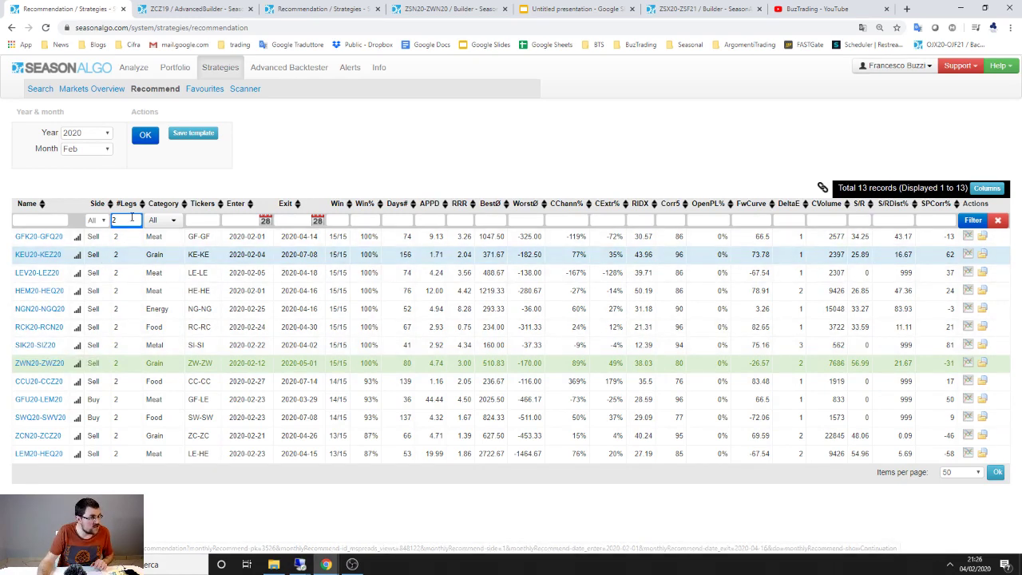
Step: Clear the number-of-legs filter and reload the February 2020 recommendations for strategies with any number of legs
type("0")
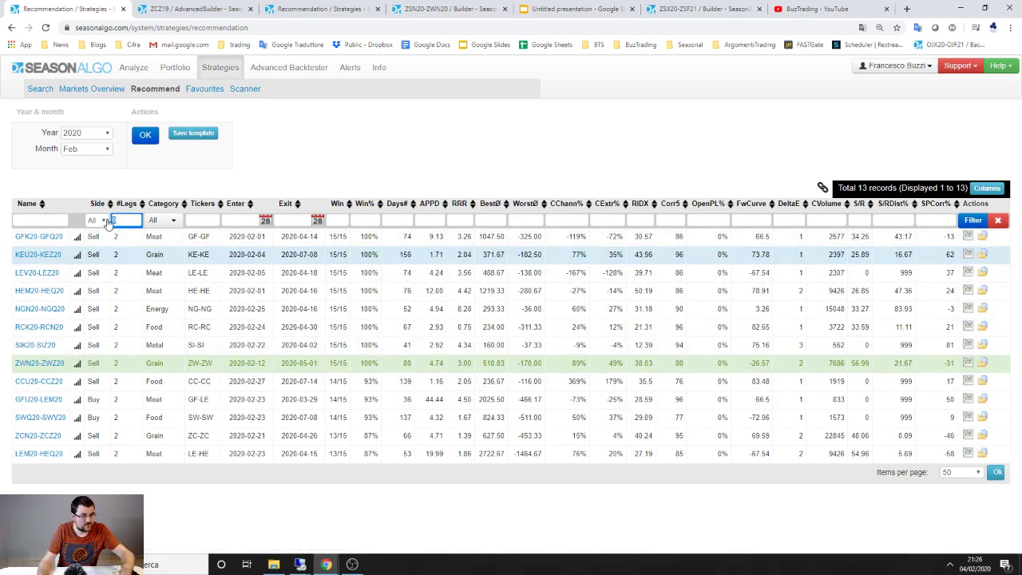
key("BackSpace")
left_click(985, 223)
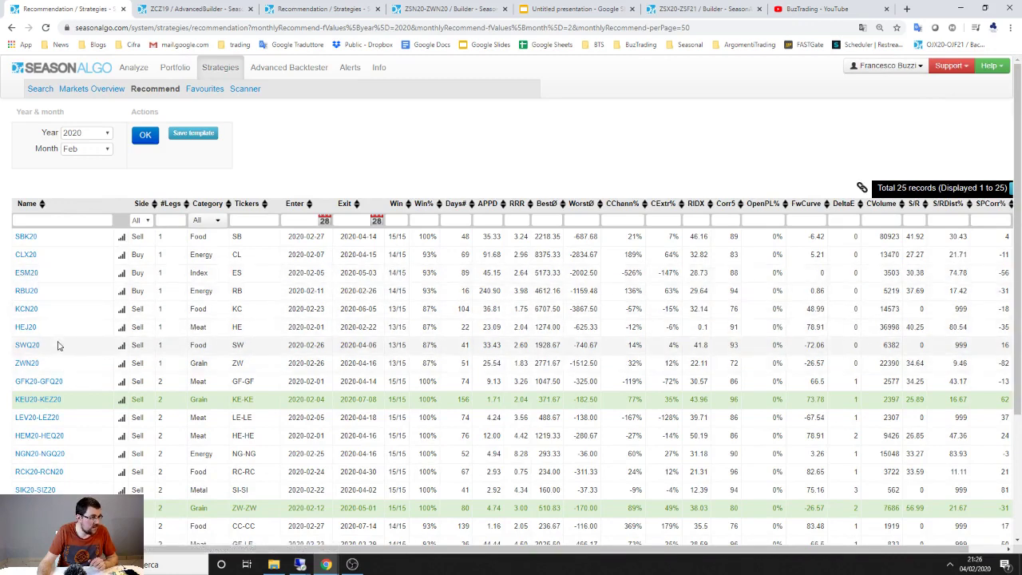
scroll(64, 331, "down", 3)
scroll(58, 327, "up", 3)
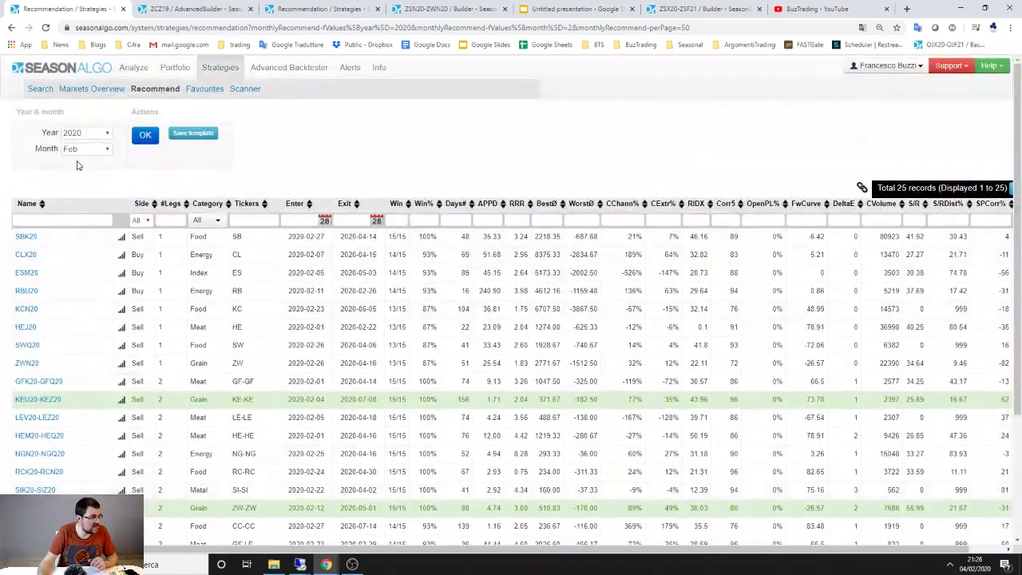
Step: Load the recommended strategies for January 2020 and look through the list down to the three-leg spreads
left_click(84, 150)
left_click(70, 160)
left_click(140, 133)
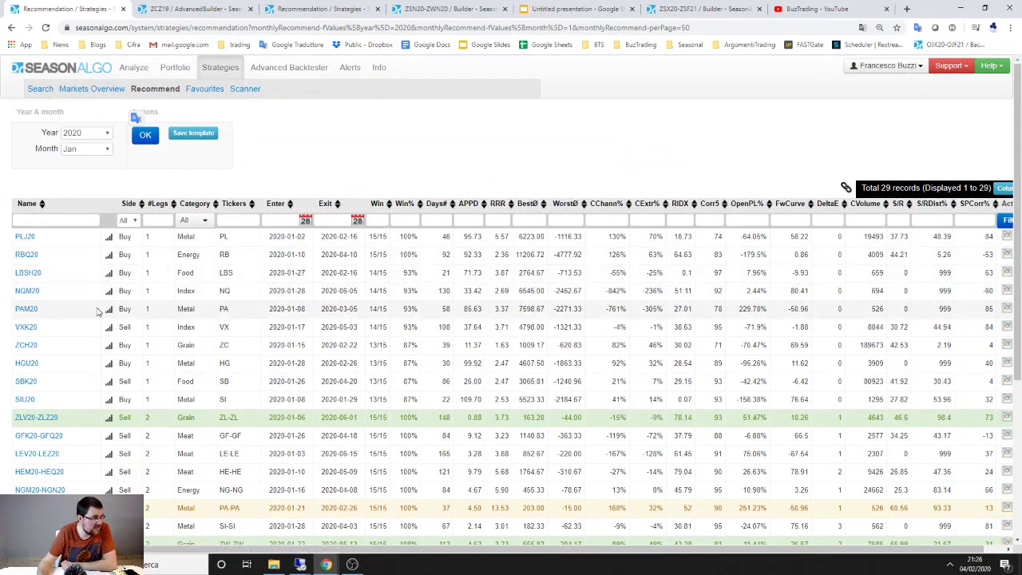
scroll(97, 312, "down", 1)
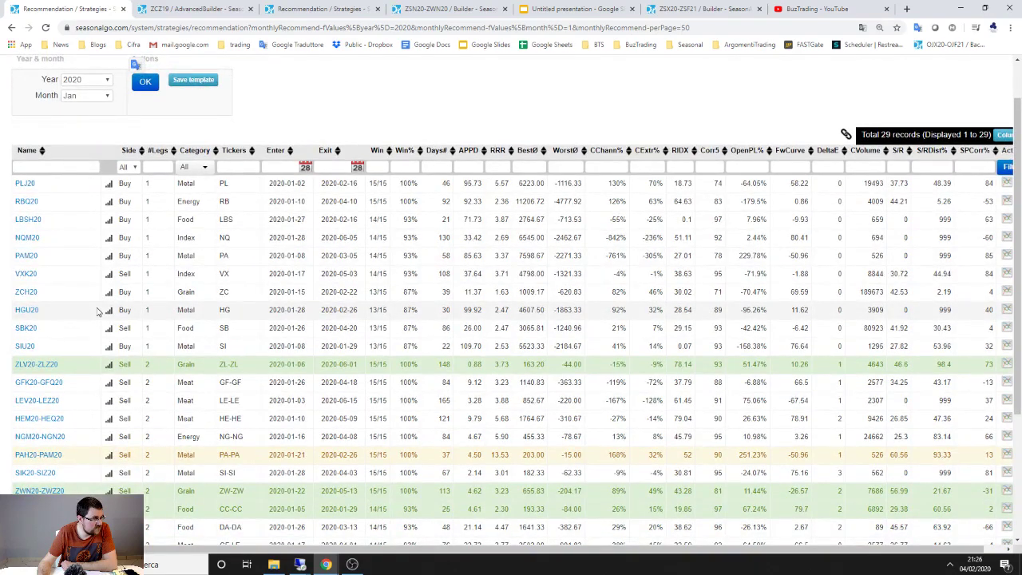
scroll(179, 363, "down", 2)
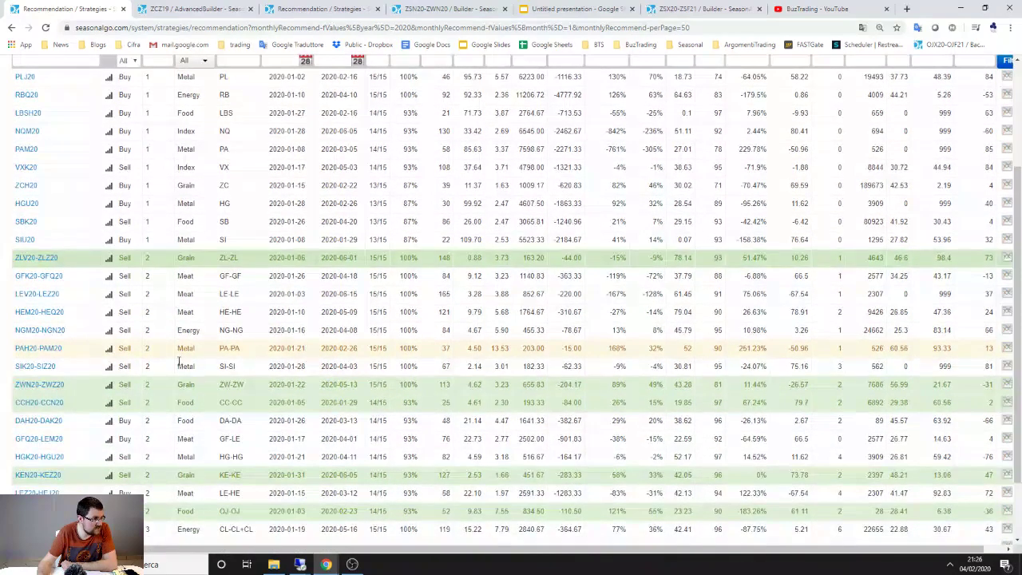
scroll(151, 369, "down", 2)
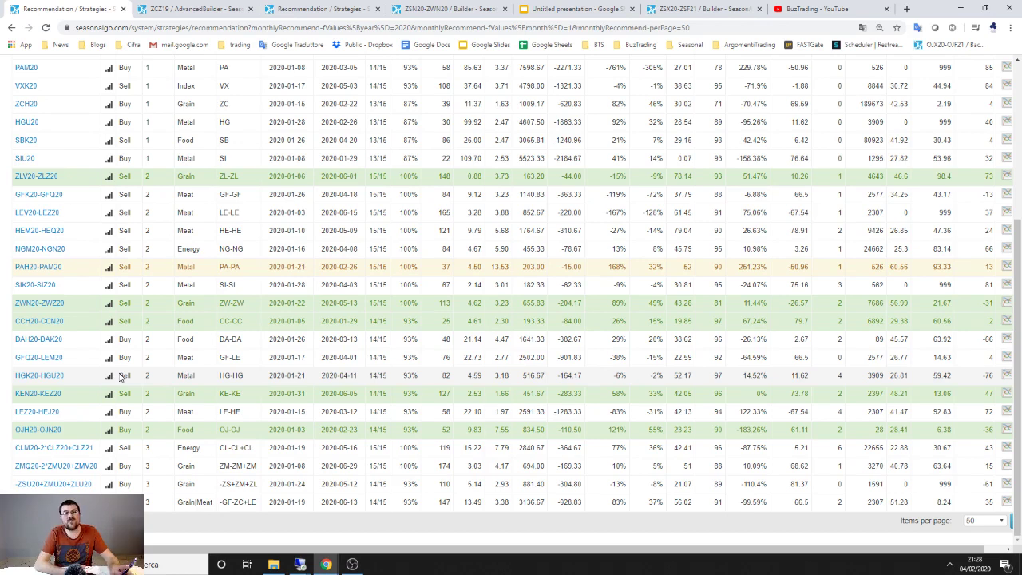
Step: Preview the PAH20-PAM20 palladium spread, open it in the builder to examine its chart and backtest, and close that page
left_click(45, 271)
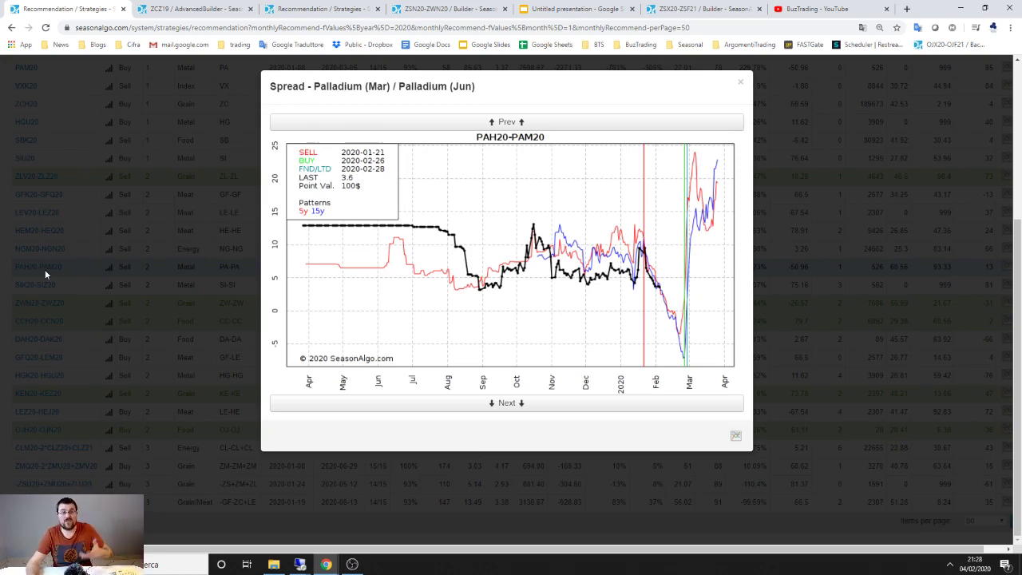
left_click(736, 435)
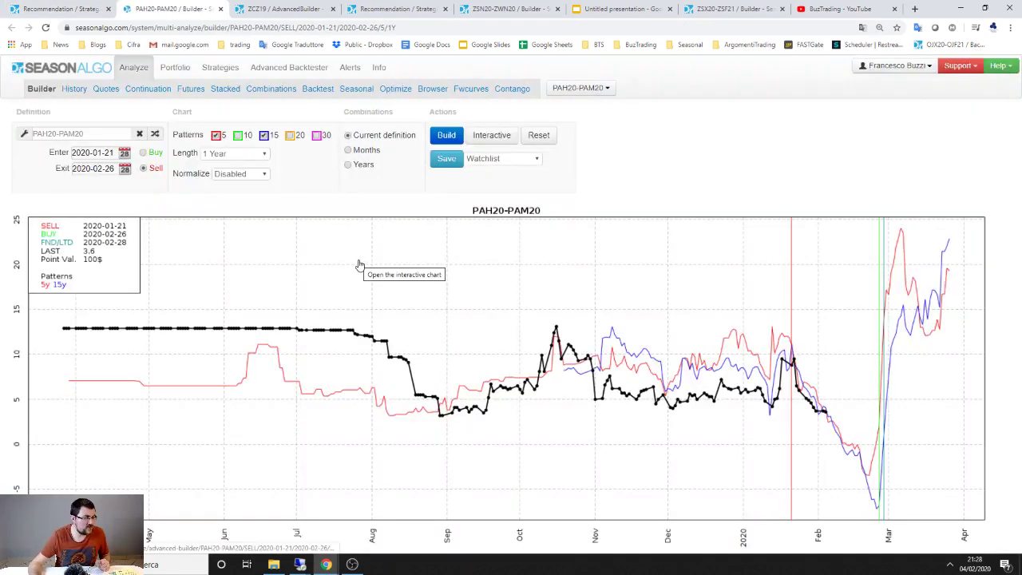
left_click(318, 89)
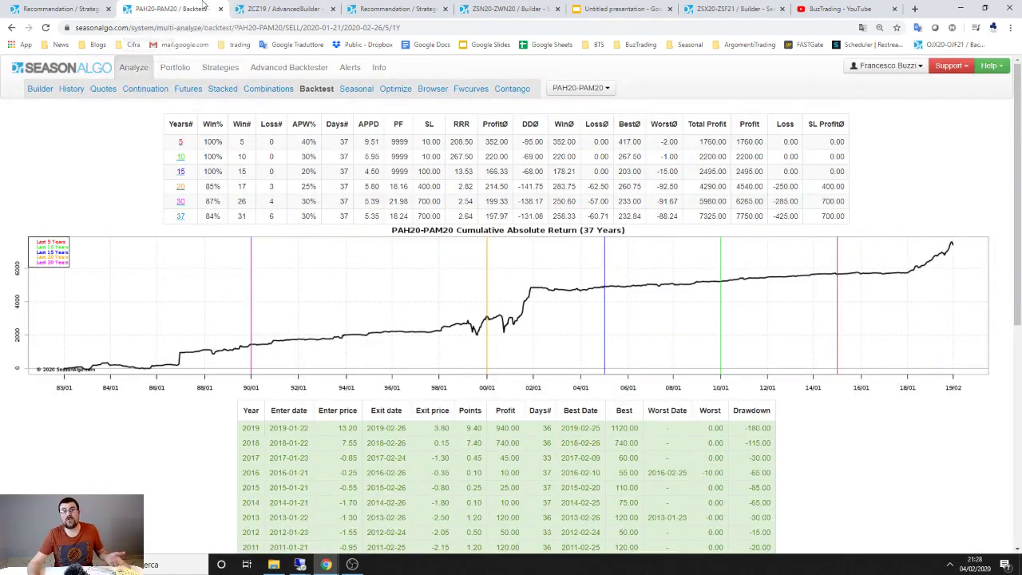
key("ctrl+w")
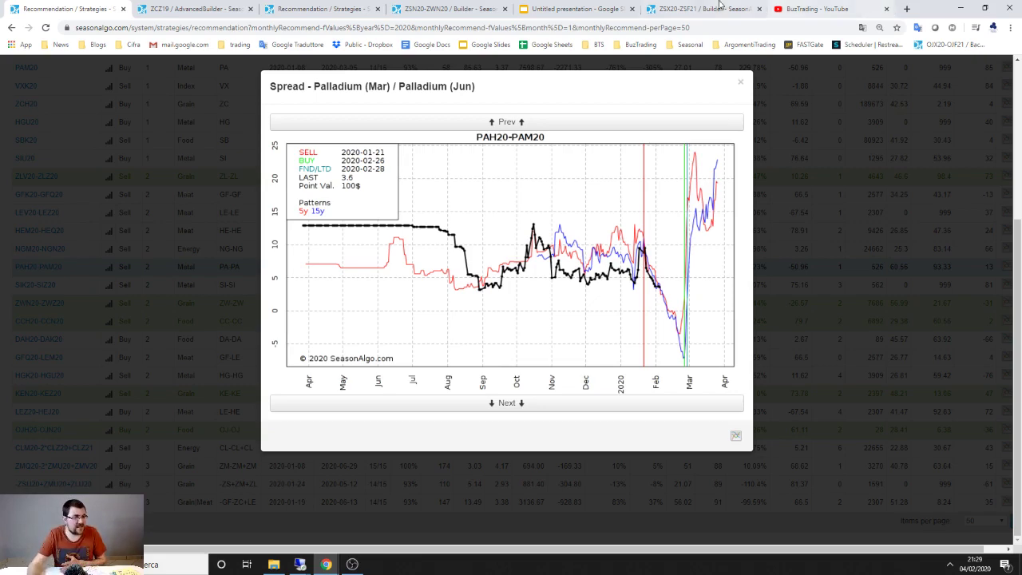
Step: Switch to the untitled Google Slides presentation with the Corn price slide
left_click(606, 10)
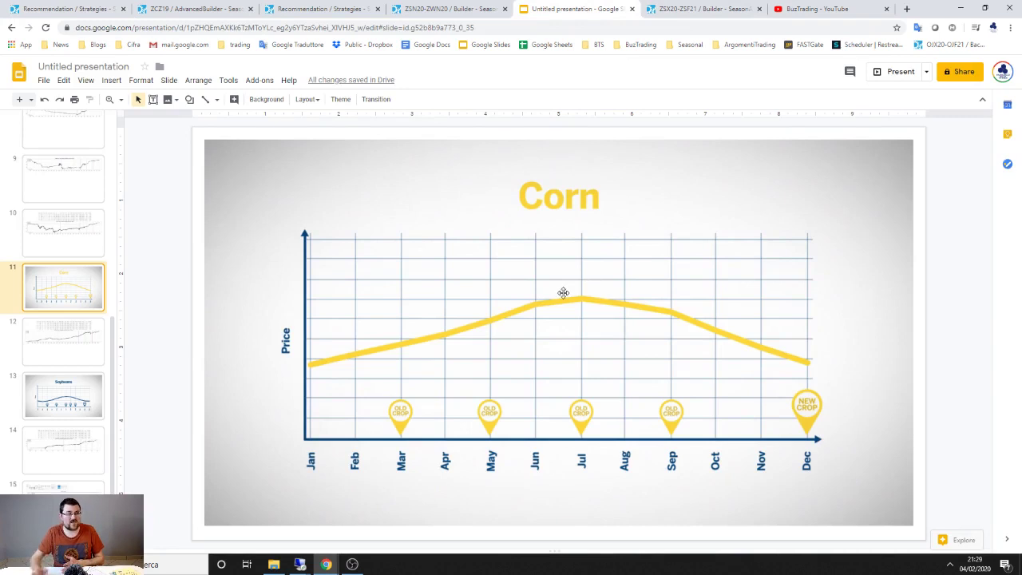